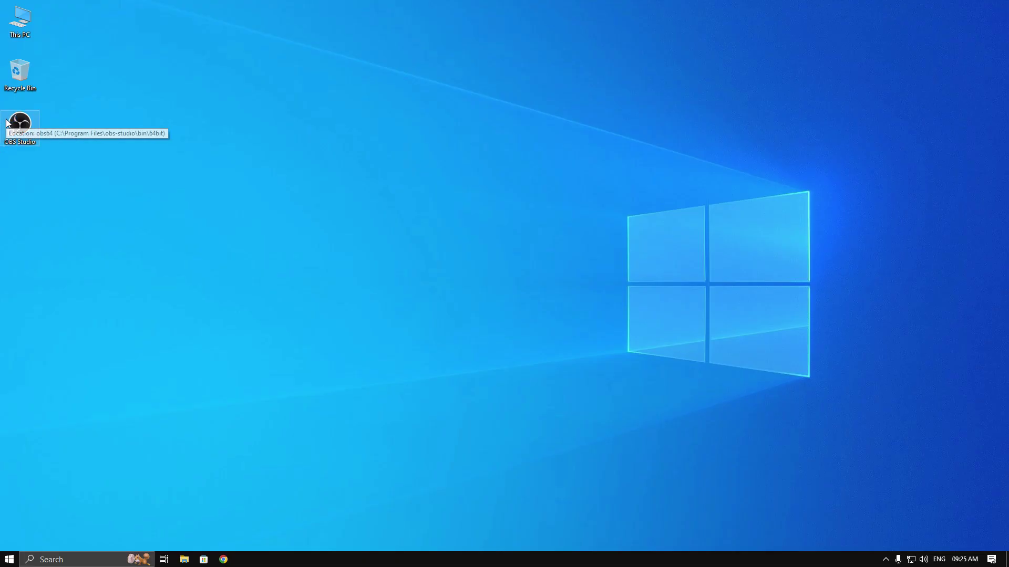
# Launch OBS Studio and create a new Colour Source in the scene
pyautogui.doubleClick(7, 123)
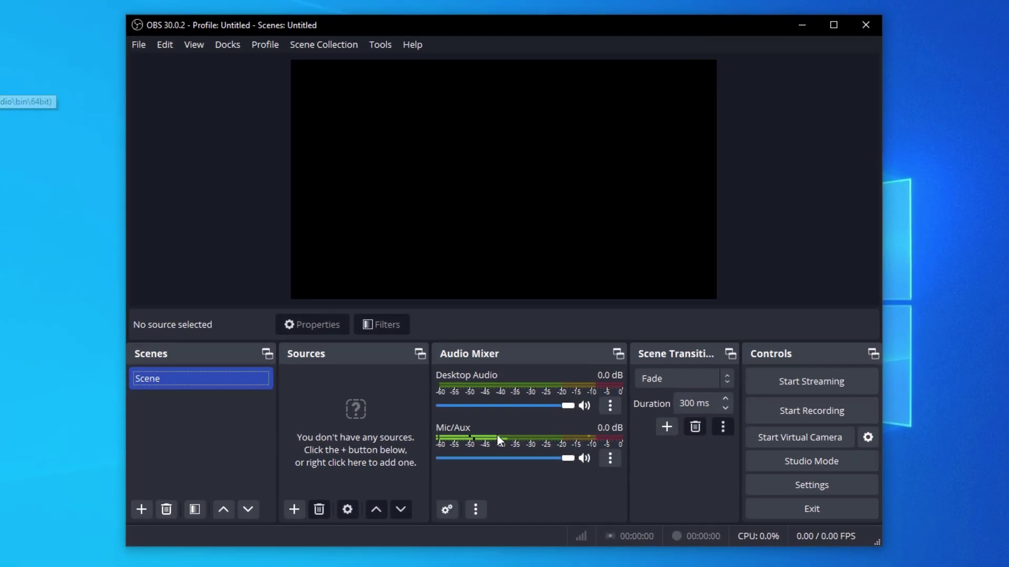
pyautogui.click(298, 509)
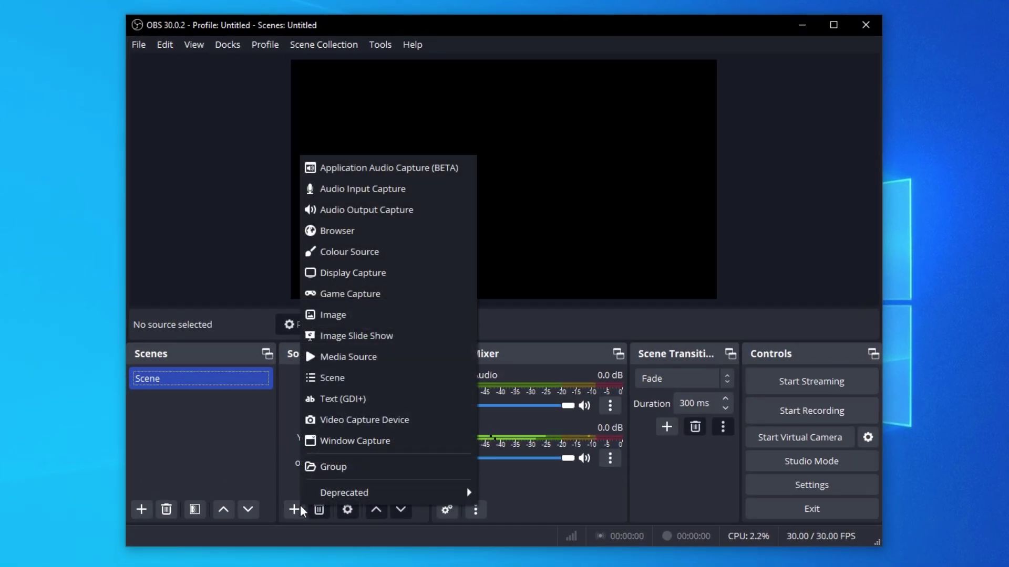
pyautogui.click(336, 252)
pyautogui.click(539, 371)
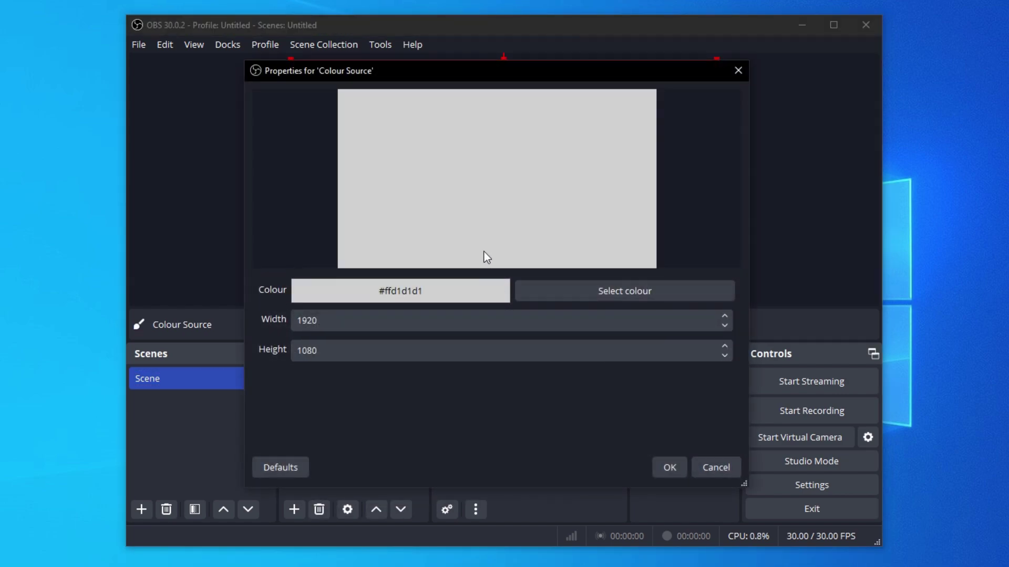
# Set the Colour Source colour to pure red and confirm its properties
pyautogui.click(538, 289)
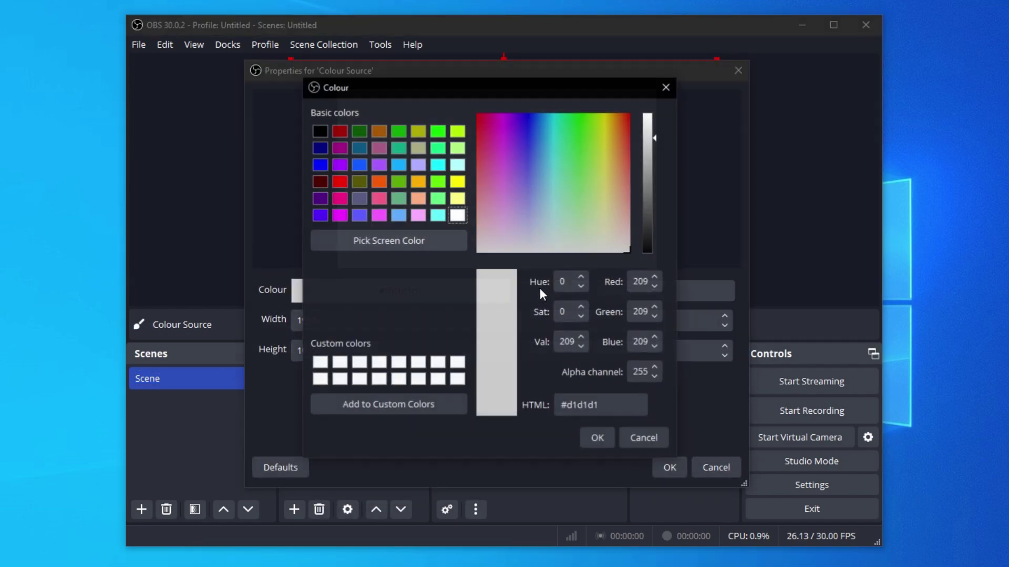
pyautogui.click(339, 182)
pyautogui.click(597, 438)
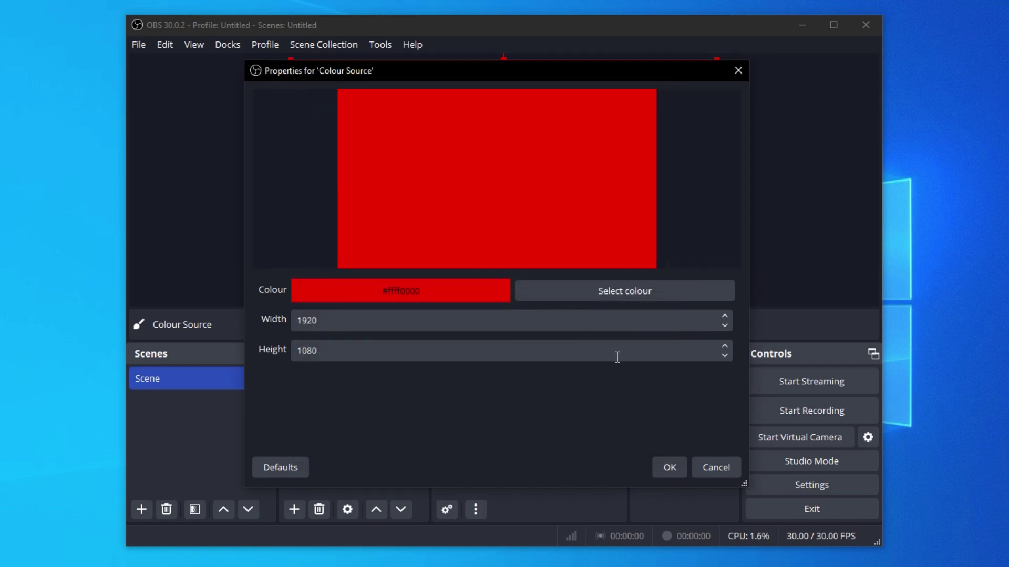
pyautogui.click(671, 466)
pyautogui.click(750, 280)
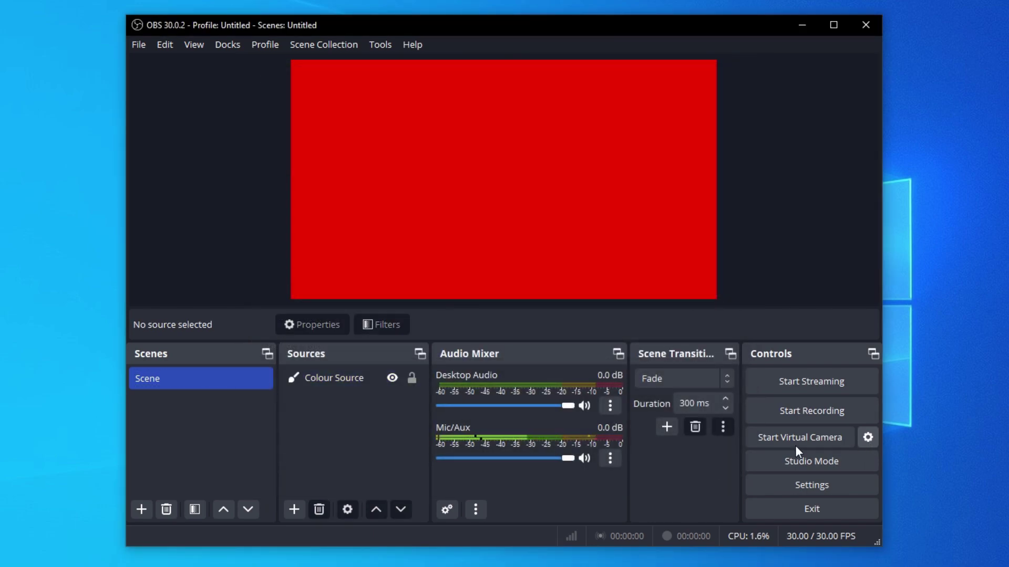
# Start the OBS virtual camera, test it in a Monkey video chat, then hide OBS
pyautogui.click(820, 435)
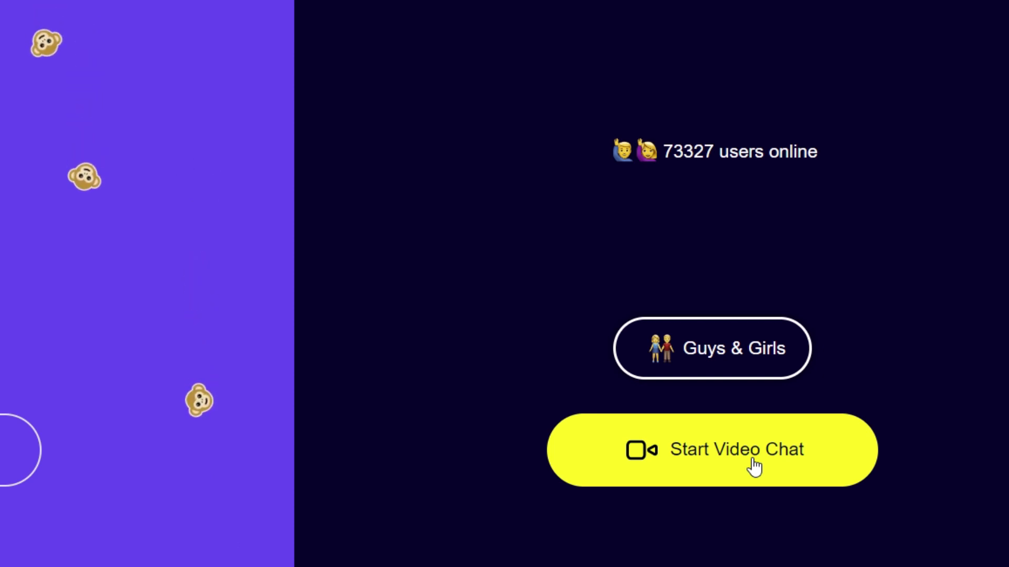
pyautogui.click(755, 466)
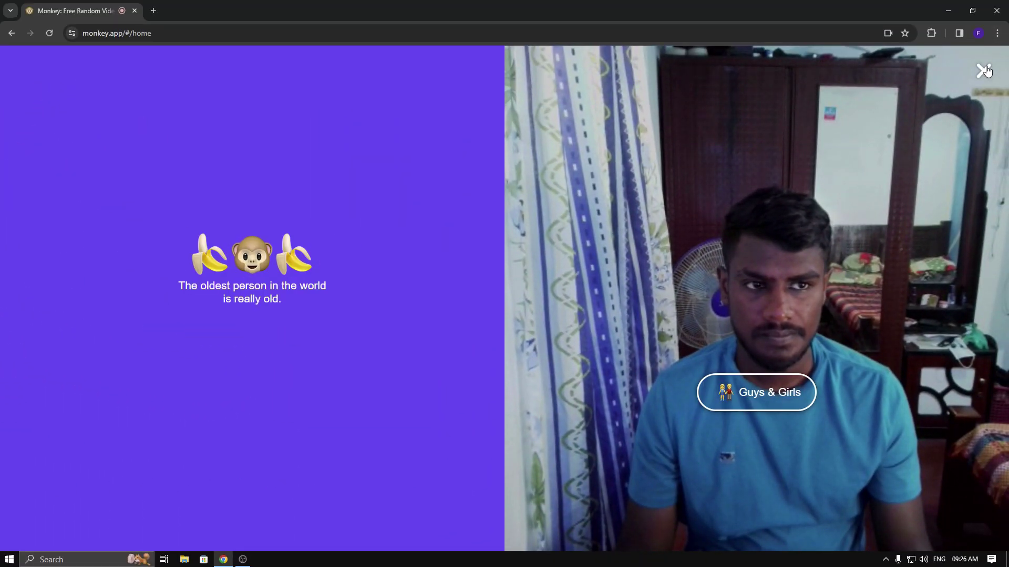
pyautogui.click(982, 71)
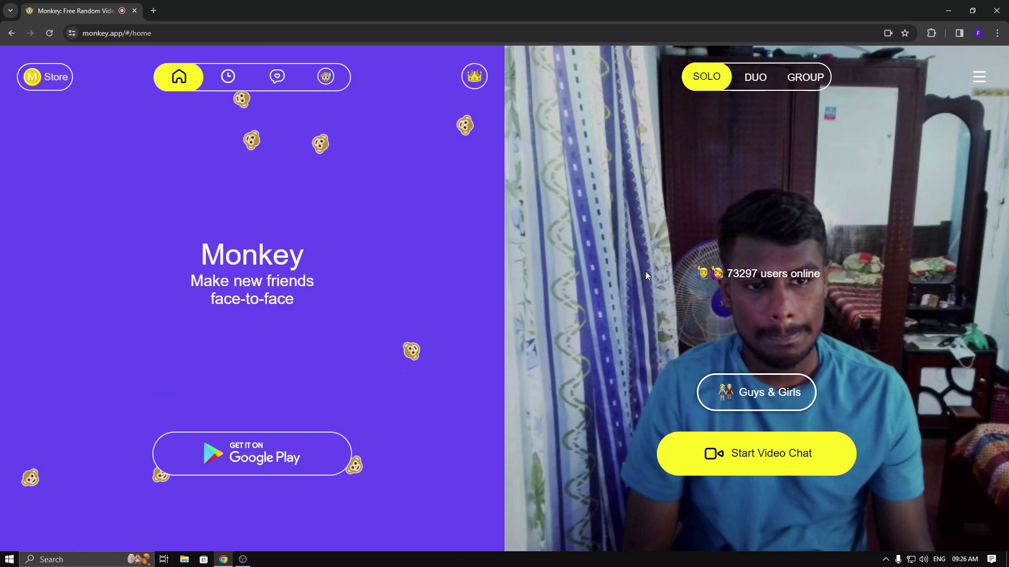
pyautogui.click(243, 560)
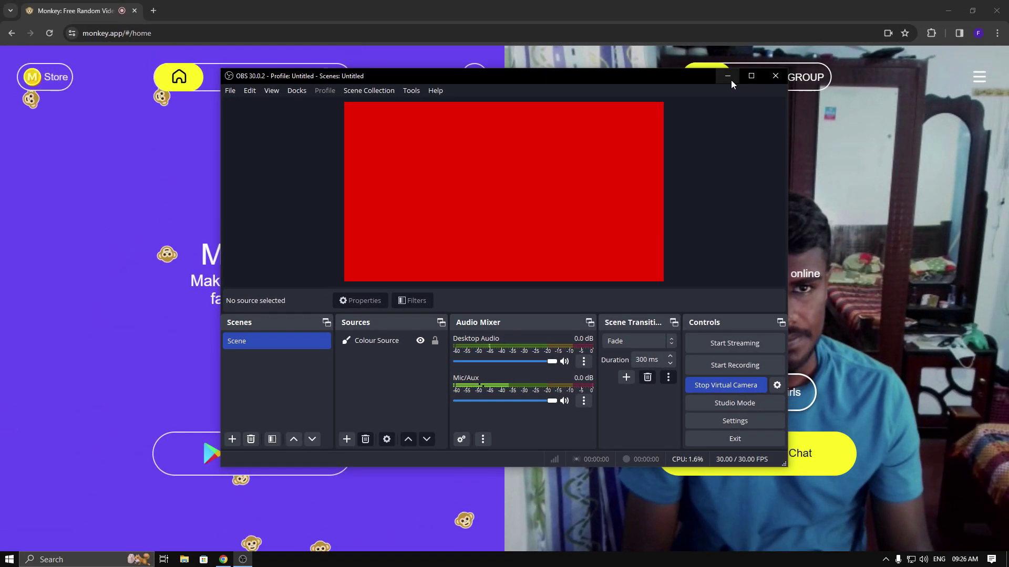
pyautogui.click(747, 79)
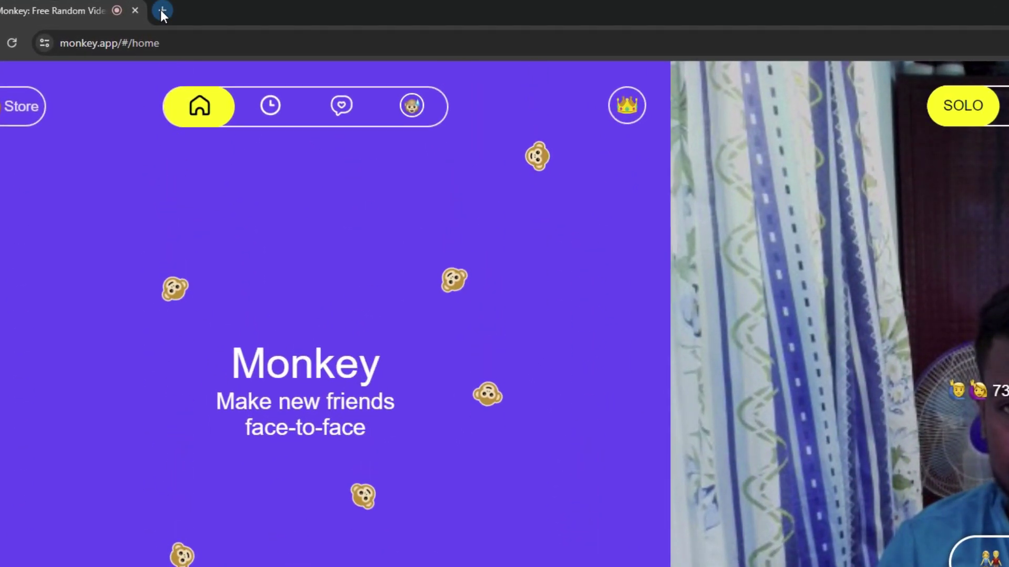
# Review Chrome's camera site settings, leaving Streaming Webcam as the default camera
pyautogui.click(159, 10)
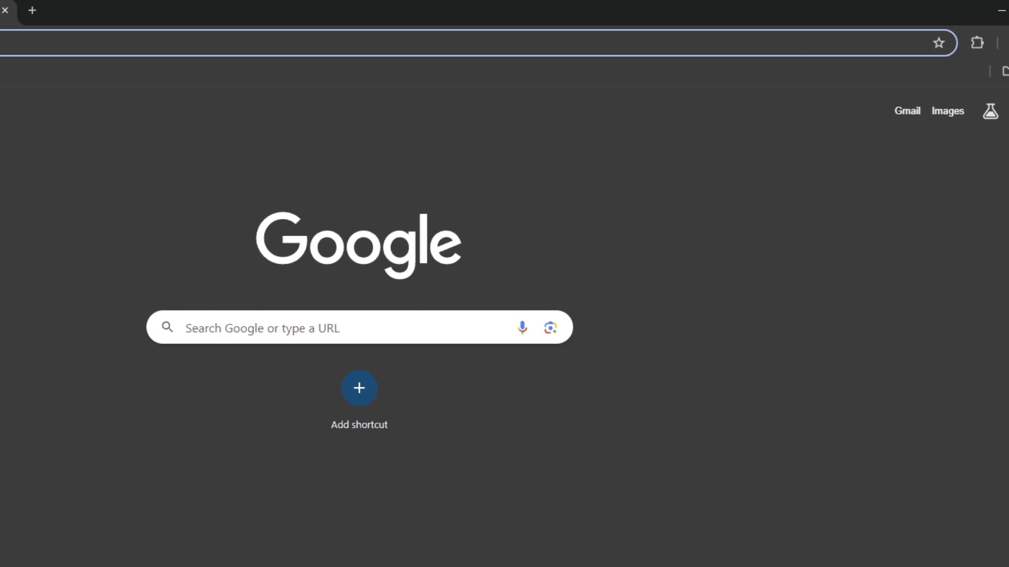
pyautogui.click(992, 43)
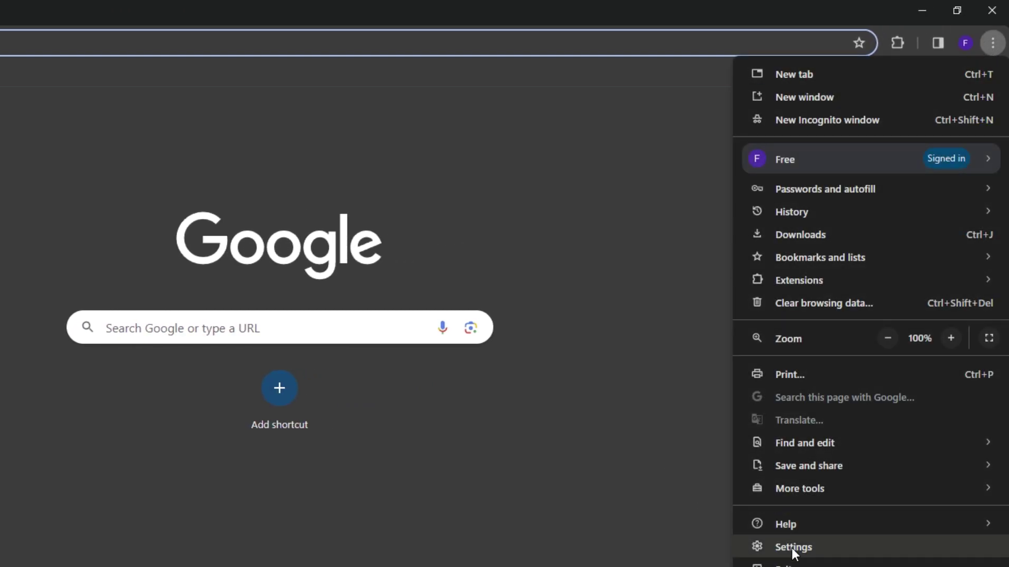
pyautogui.click(762, 548)
pyautogui.write('camera')
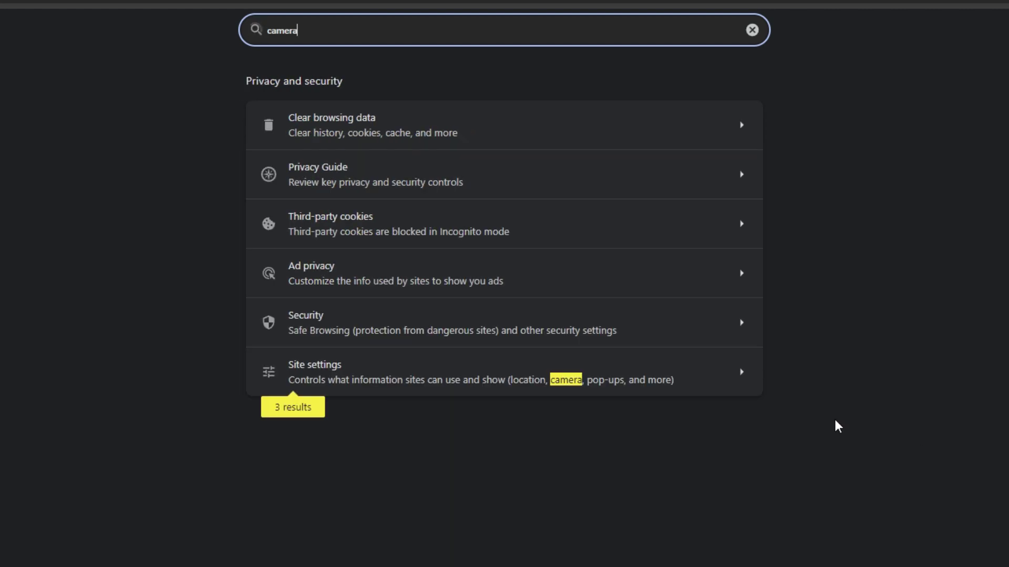
pyautogui.click(603, 360)
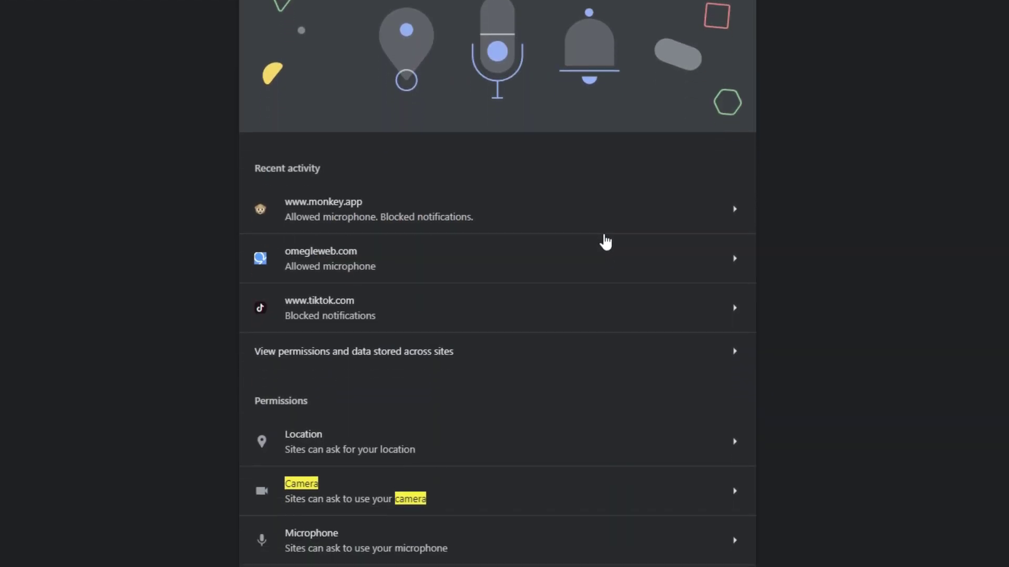
pyautogui.click(349, 497)
pyautogui.click(392, 79)
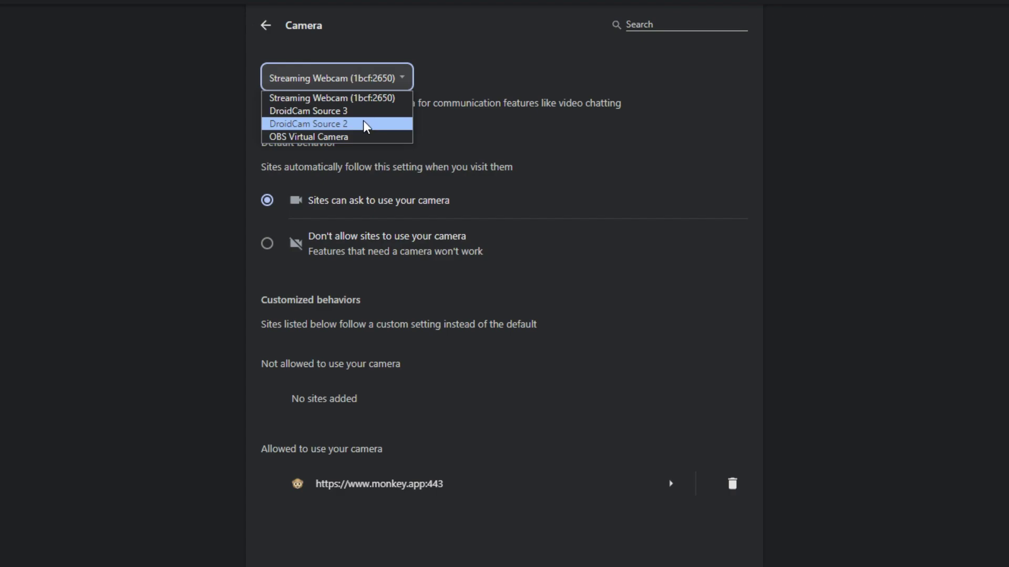
pyautogui.click(642, 118)
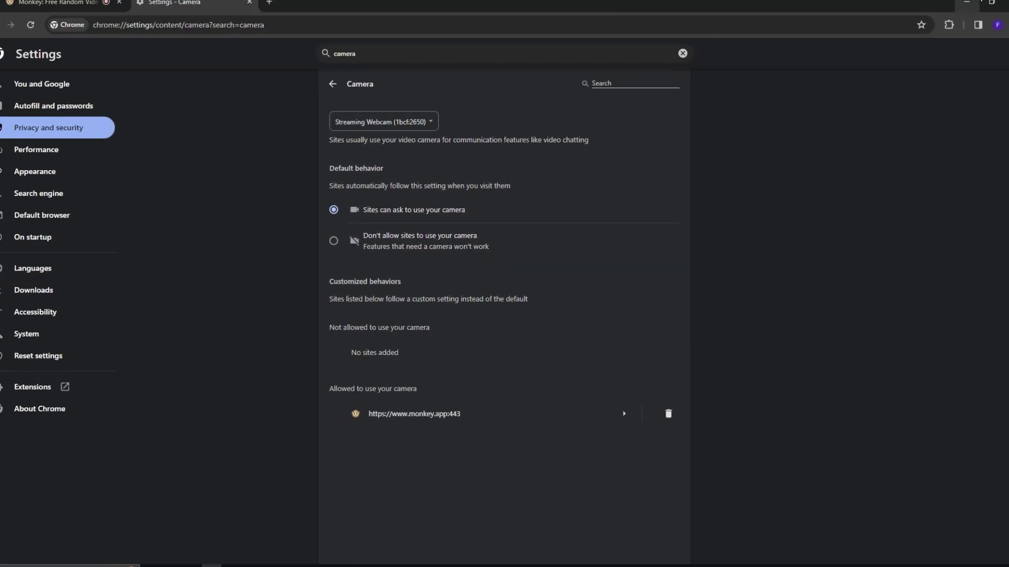
# Minimize Chrome and open Control Panel from the Start search
pyautogui.click(966, 3)
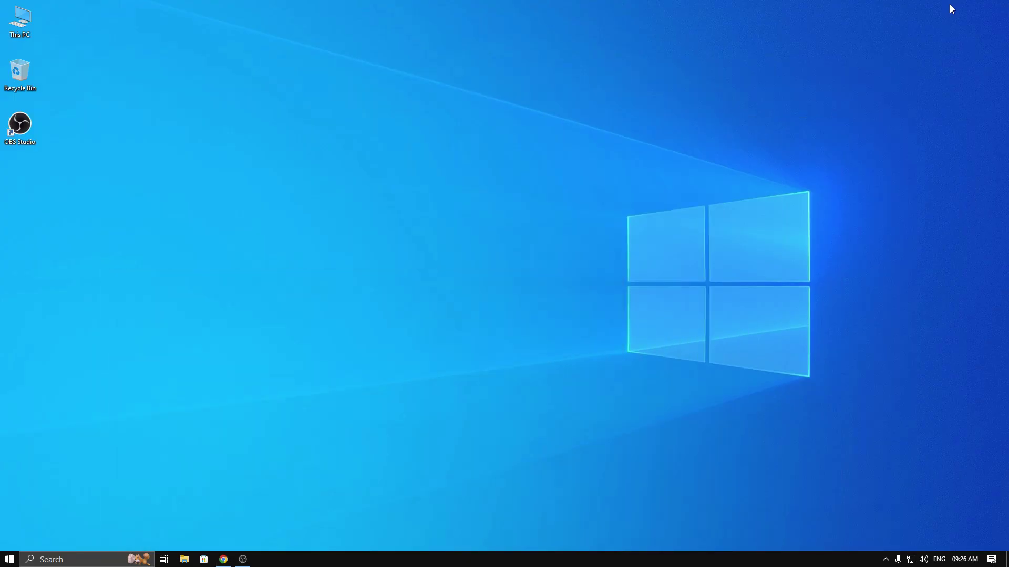
pyautogui.press('super')
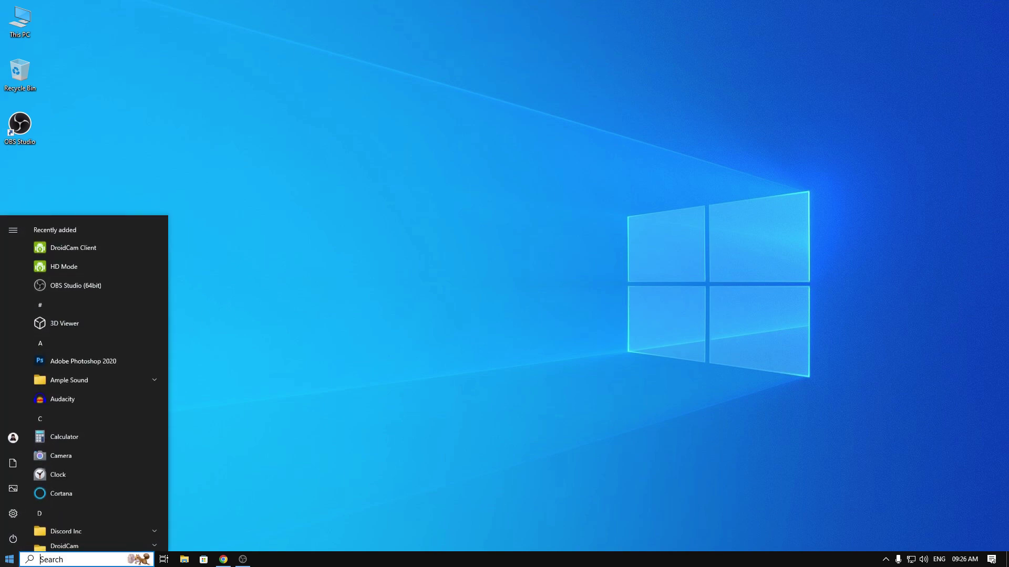
pyautogui.write('control panel')
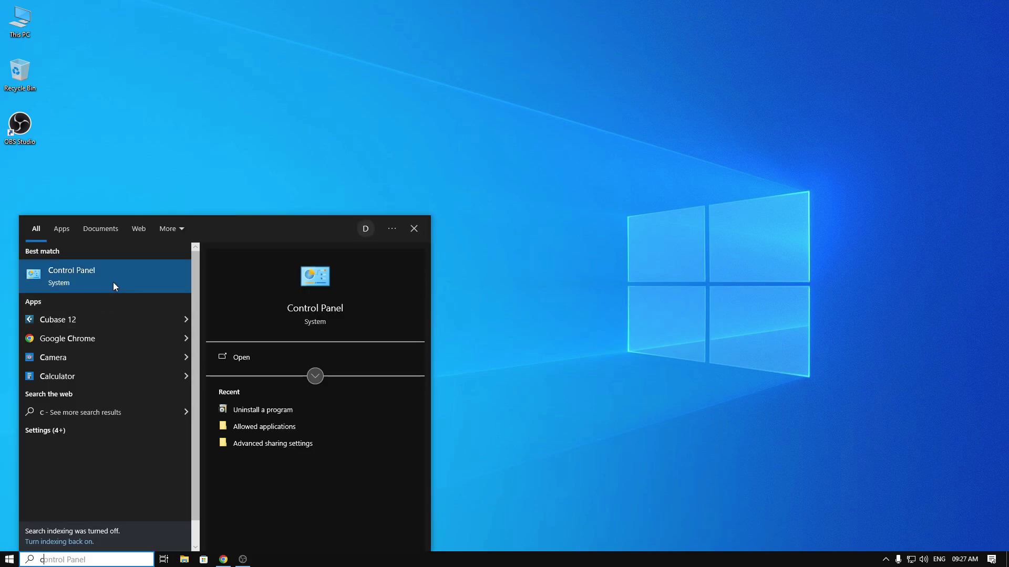
pyautogui.click(112, 282)
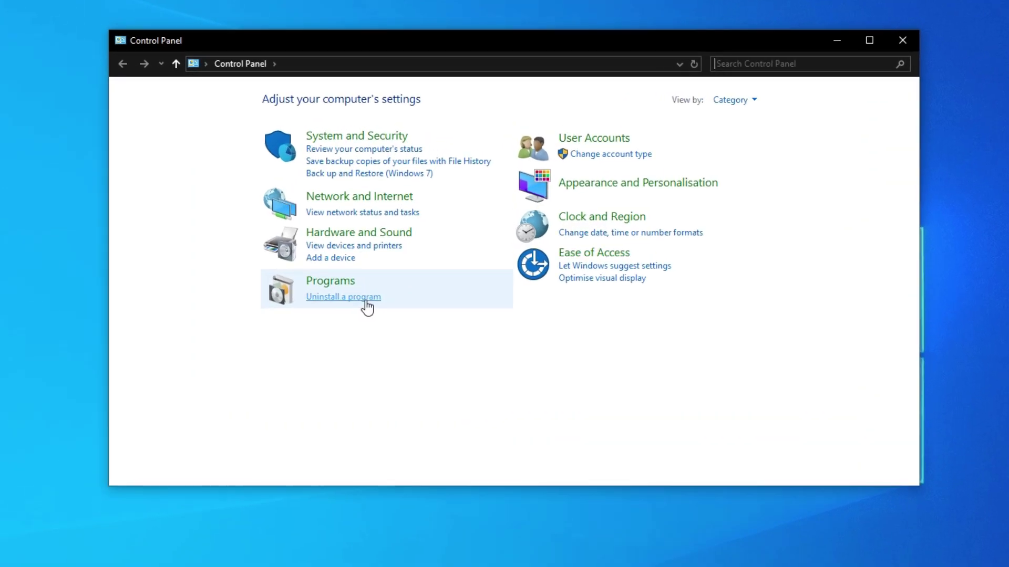
# Uninstall DroidCam Client from Programs and Features without rebooting now
pyautogui.click(387, 241)
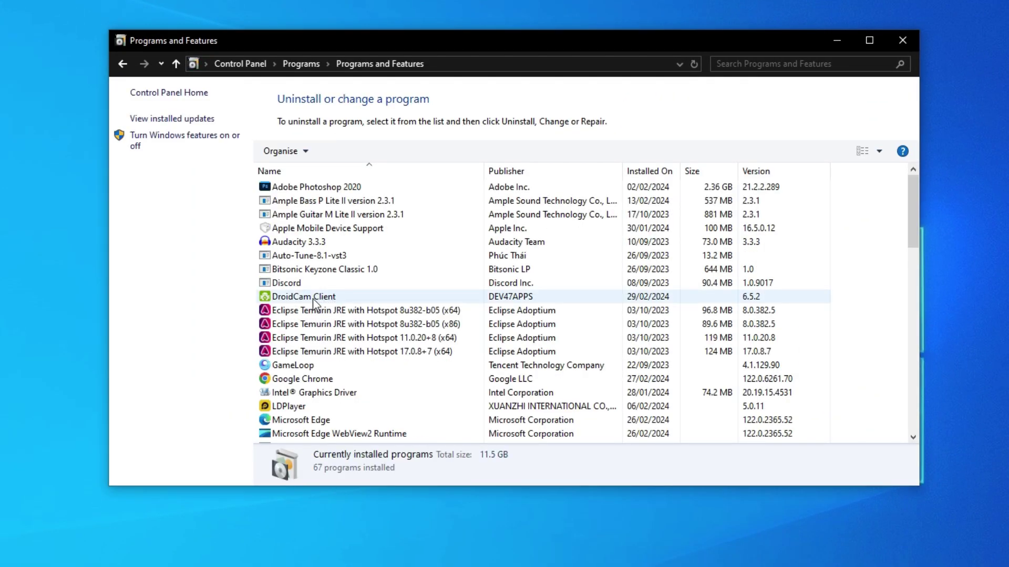
pyautogui.click(315, 299)
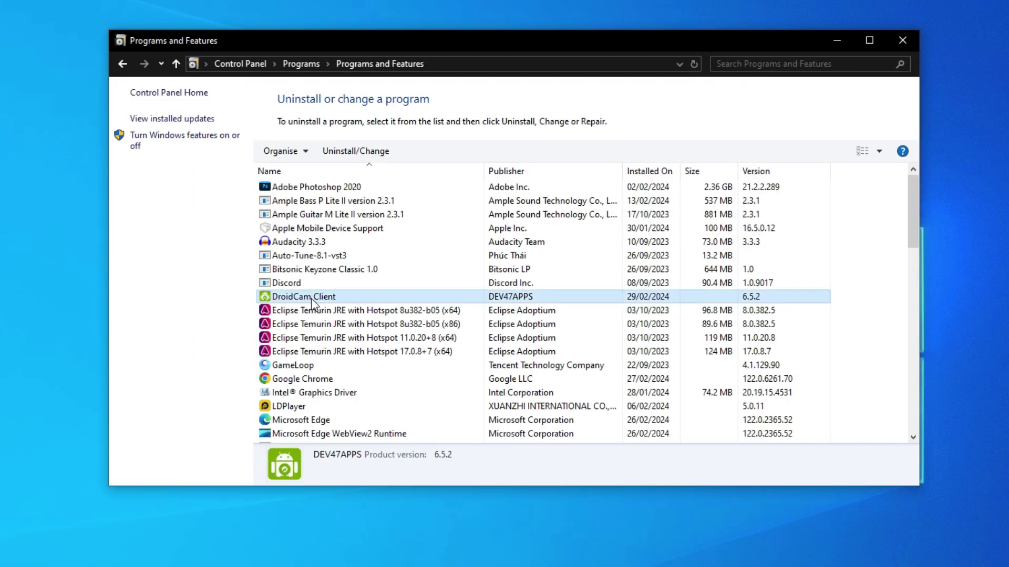
pyautogui.click(352, 153)
pyautogui.click(441, 435)
pyautogui.click(597, 470)
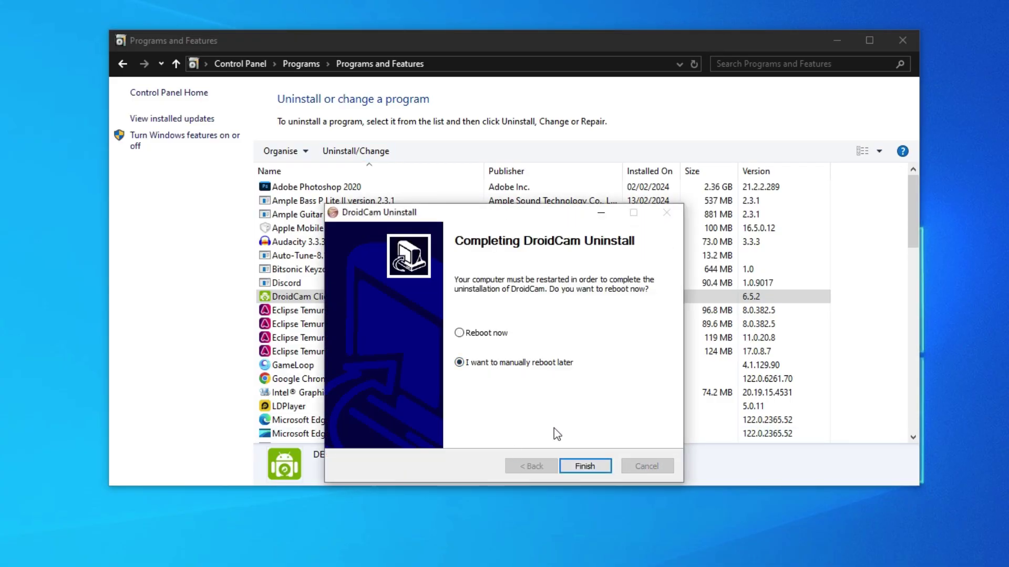
pyautogui.click(587, 467)
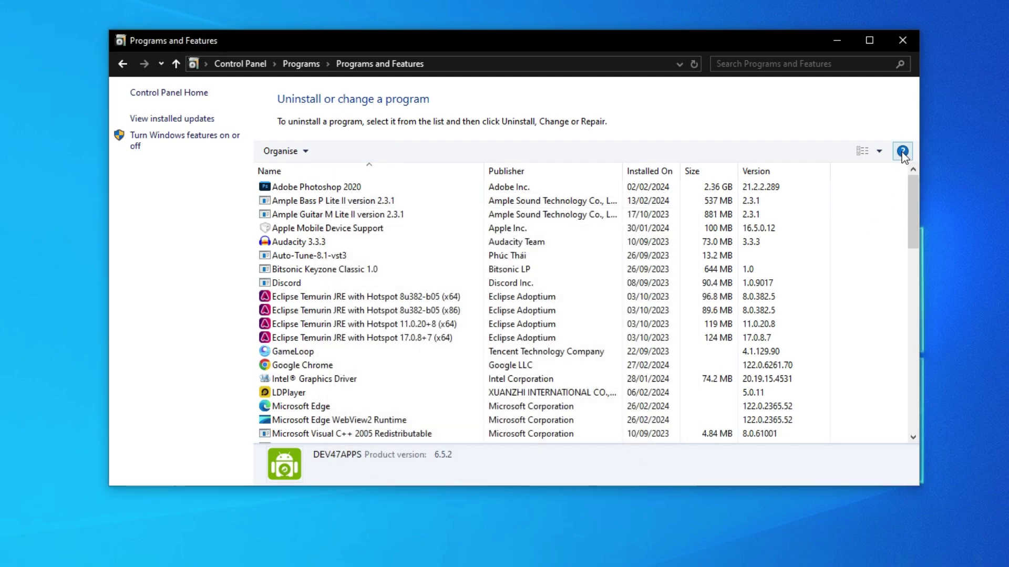
# Open Computer Management from This PC and disable Streaming Webcam under Cameras
pyautogui.click(901, 43)
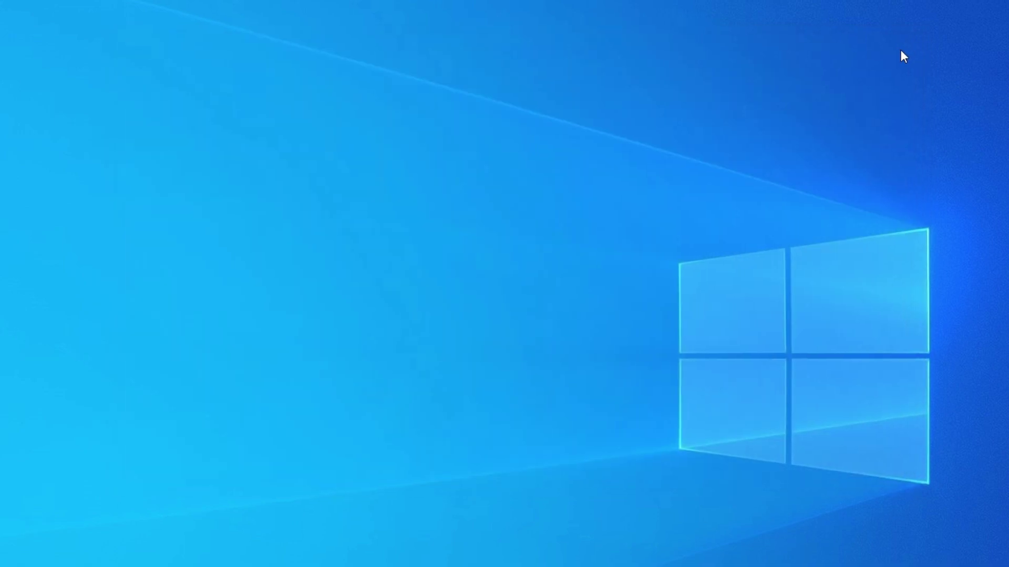
pyautogui.rightClick(23, 26)
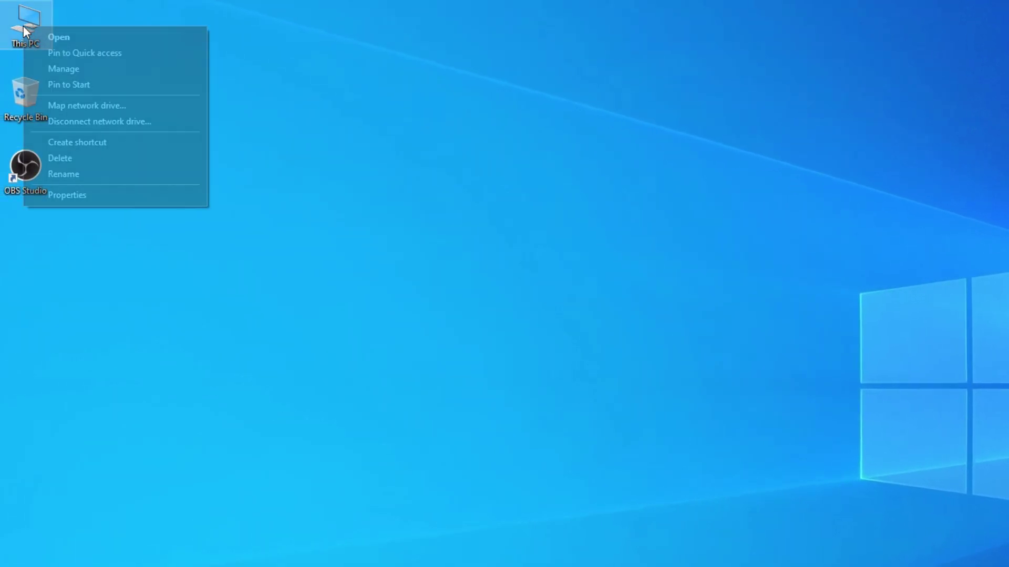
pyautogui.click(71, 68)
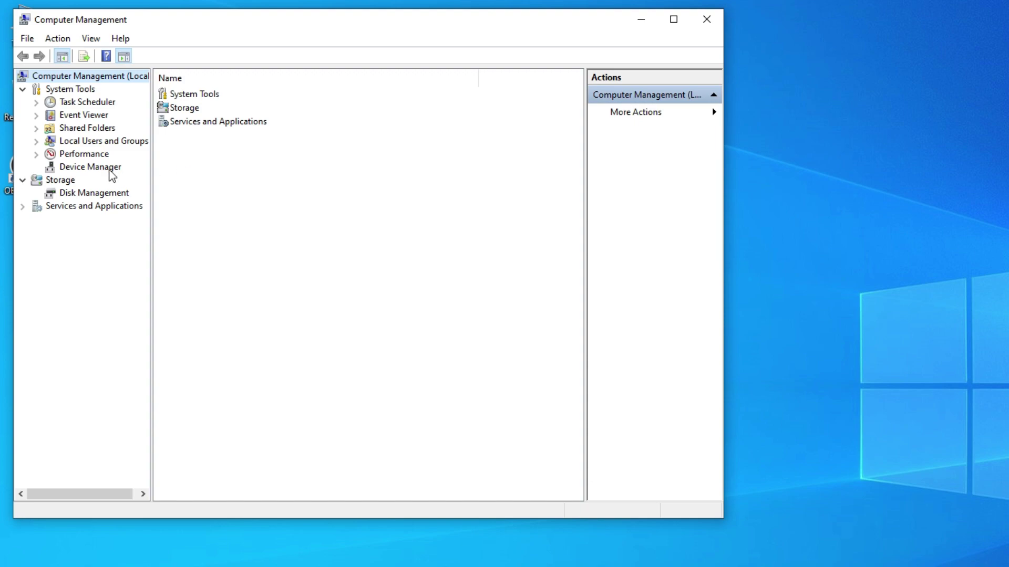
pyautogui.click(108, 171)
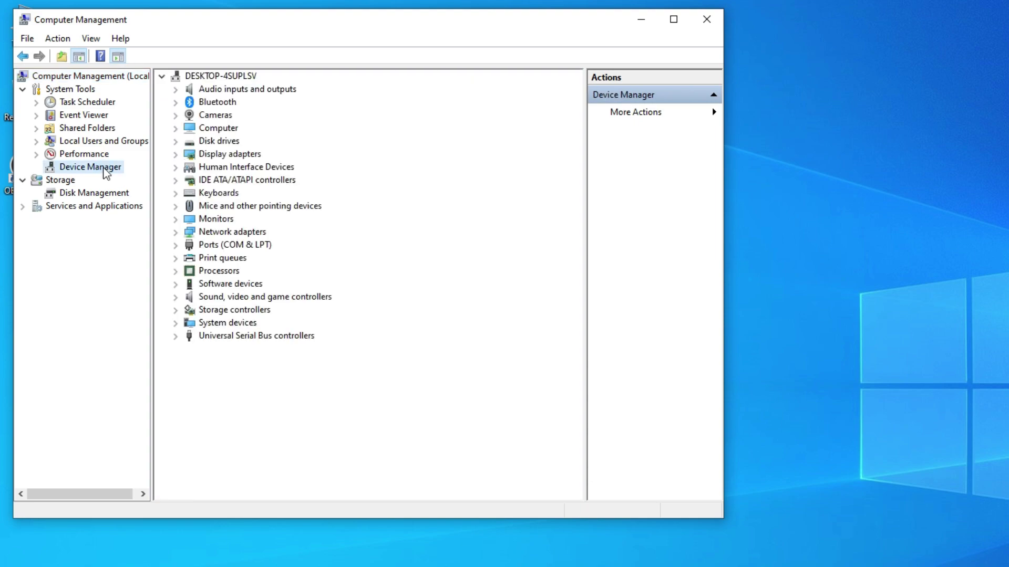
pyautogui.click(175, 115)
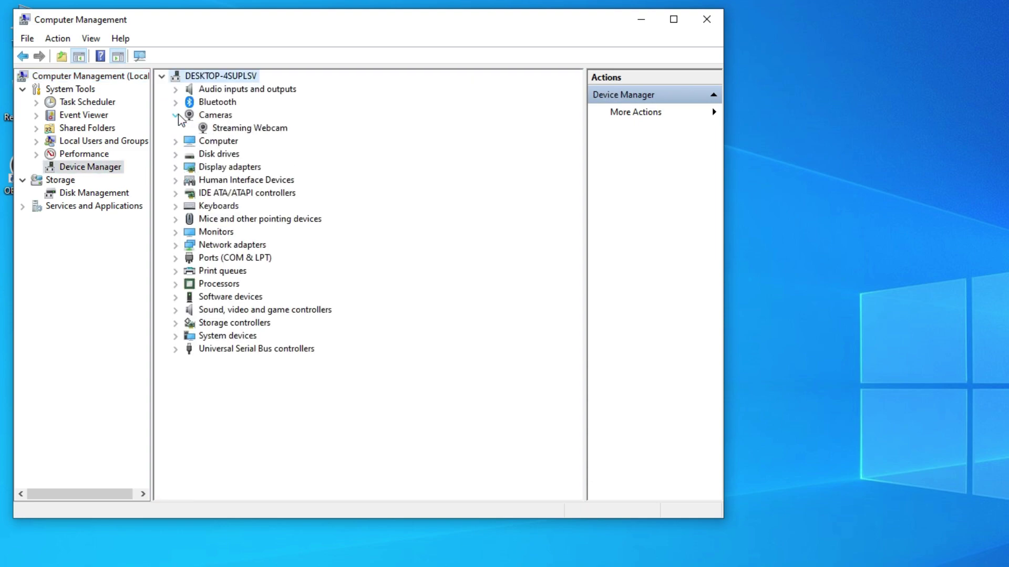
pyautogui.rightClick(255, 134)
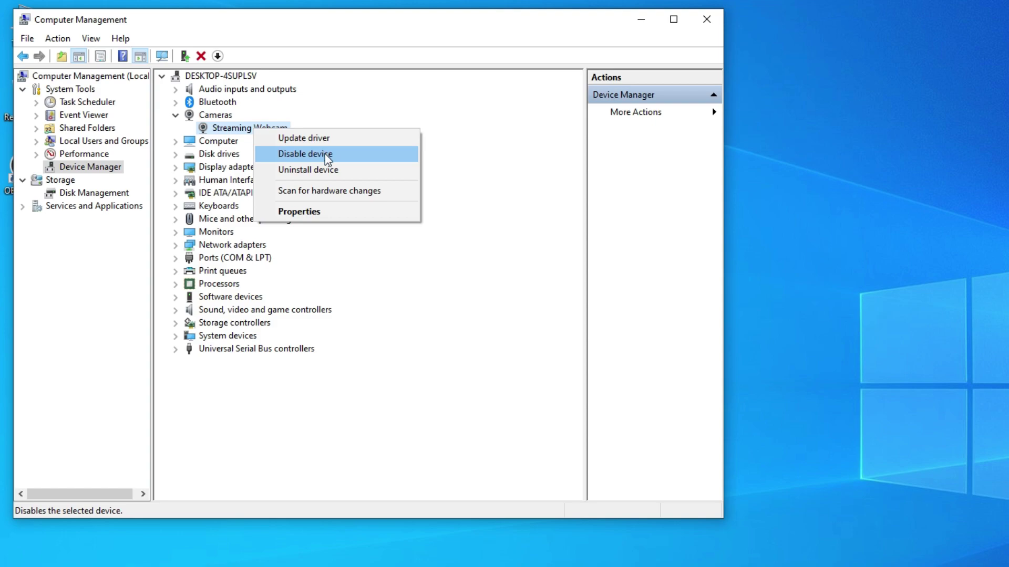
pyautogui.click(324, 155)
# Confirm disabling the webcam and review Chrome's list of available cameras
pyautogui.click(725, 398)
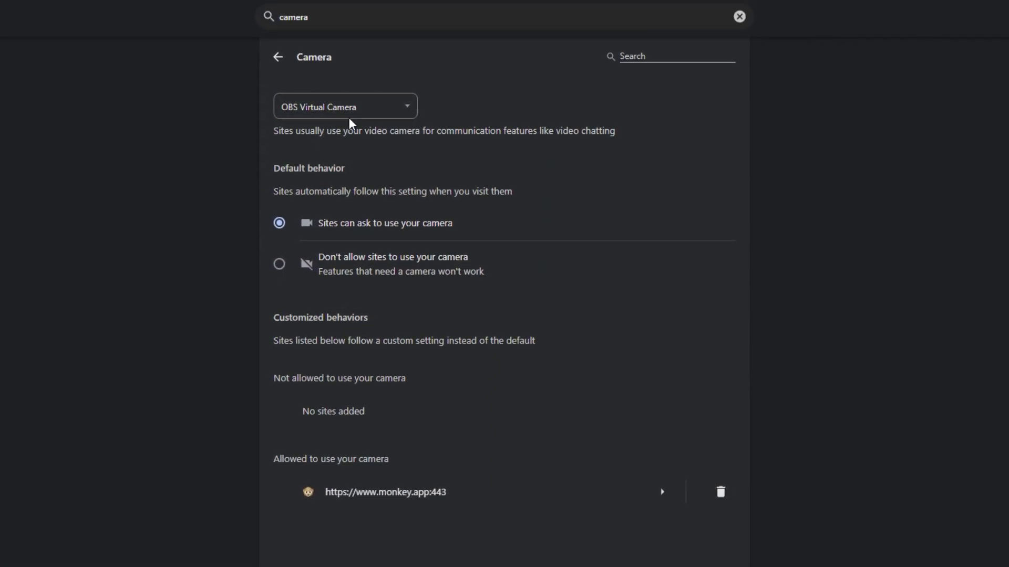
pyautogui.click(360, 106)
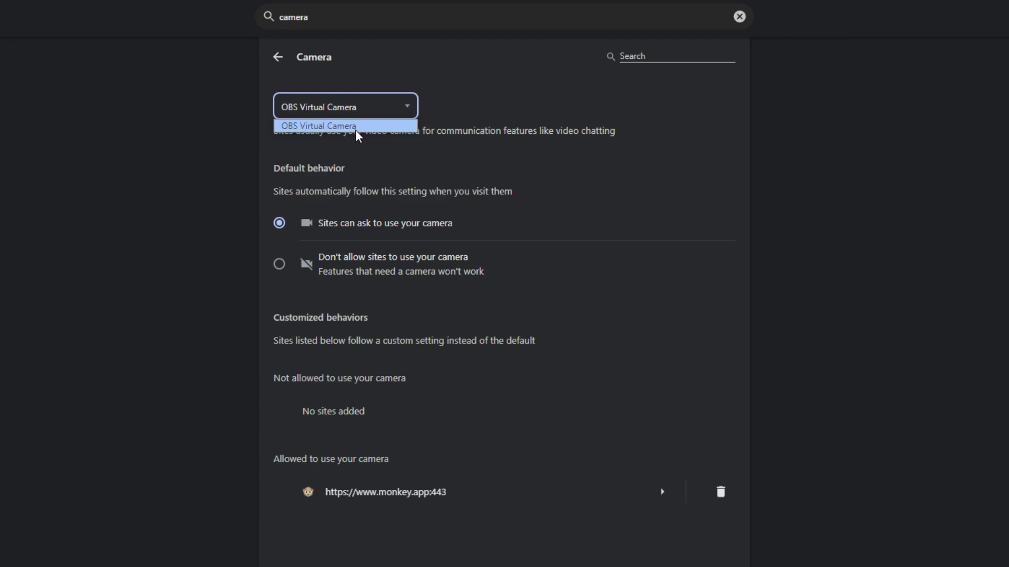
pyautogui.click(404, 109)
# Keep OBS Virtual Camera as Chrome's camera and reload the Monkey page
pyautogui.click(377, 126)
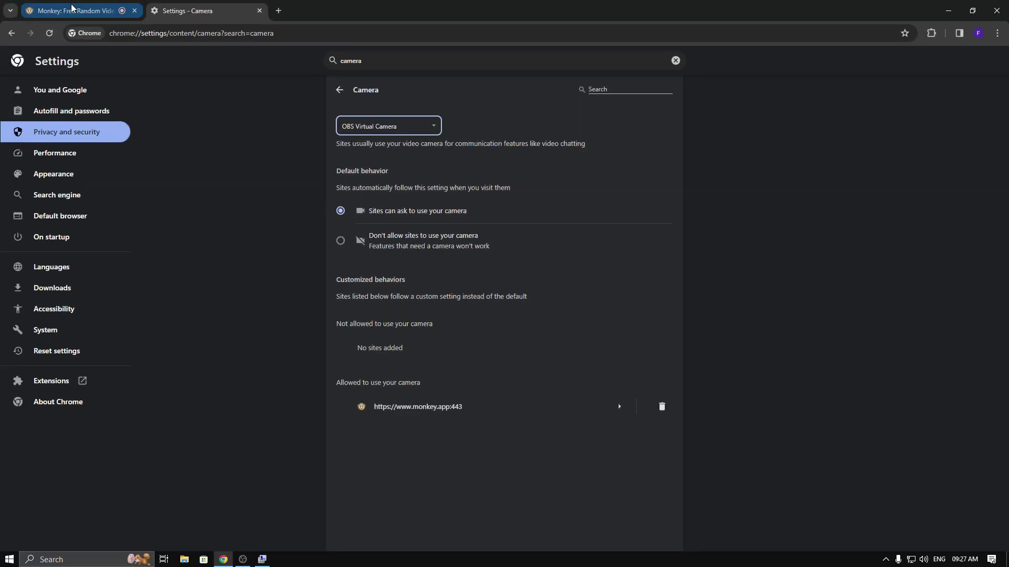
pyautogui.click(72, 8)
pyautogui.click(50, 33)
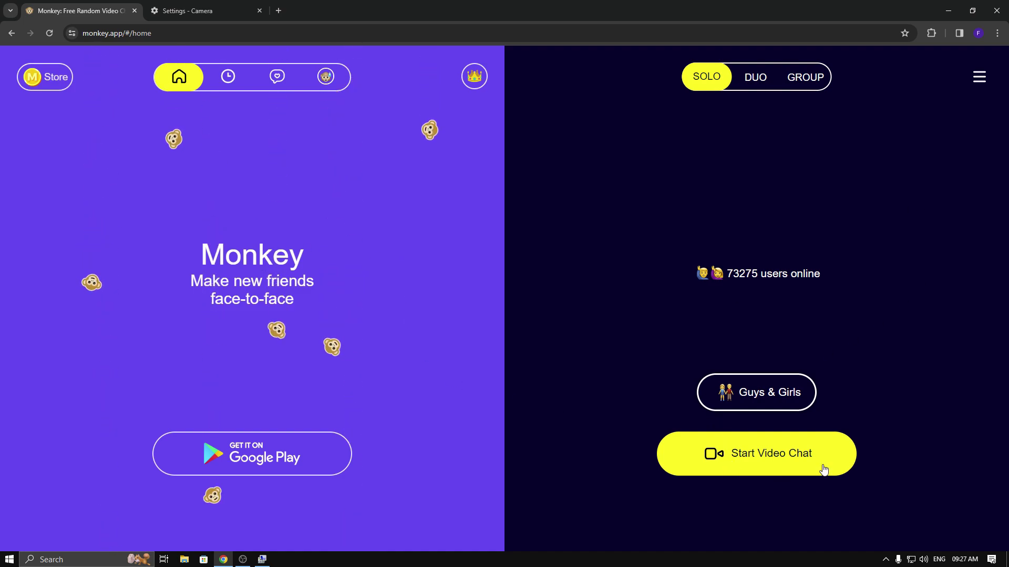
# Run a Monkey video chat showing the solid red OBS feed, then cancel it
pyautogui.click(769, 468)
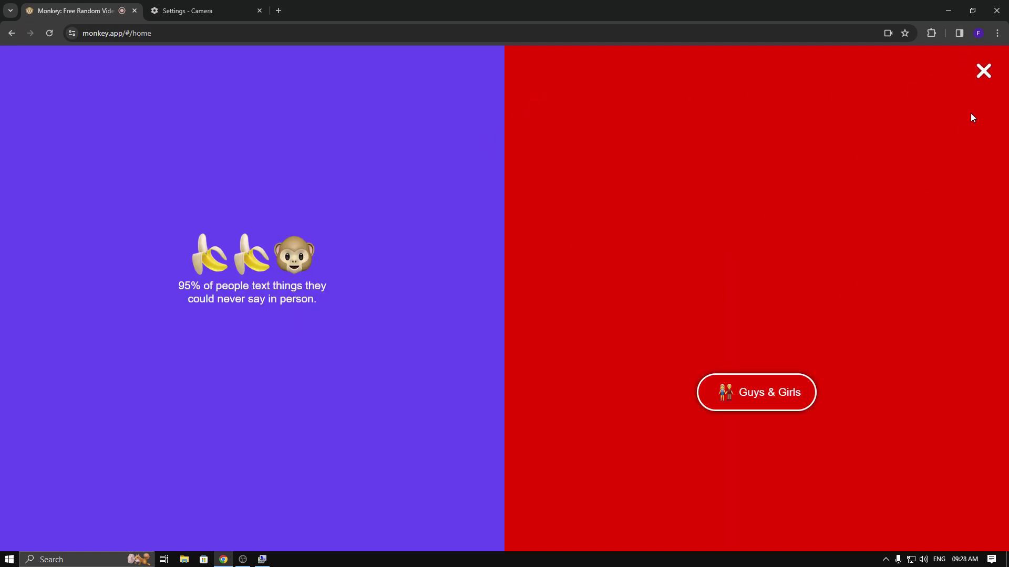
pyautogui.click(982, 74)
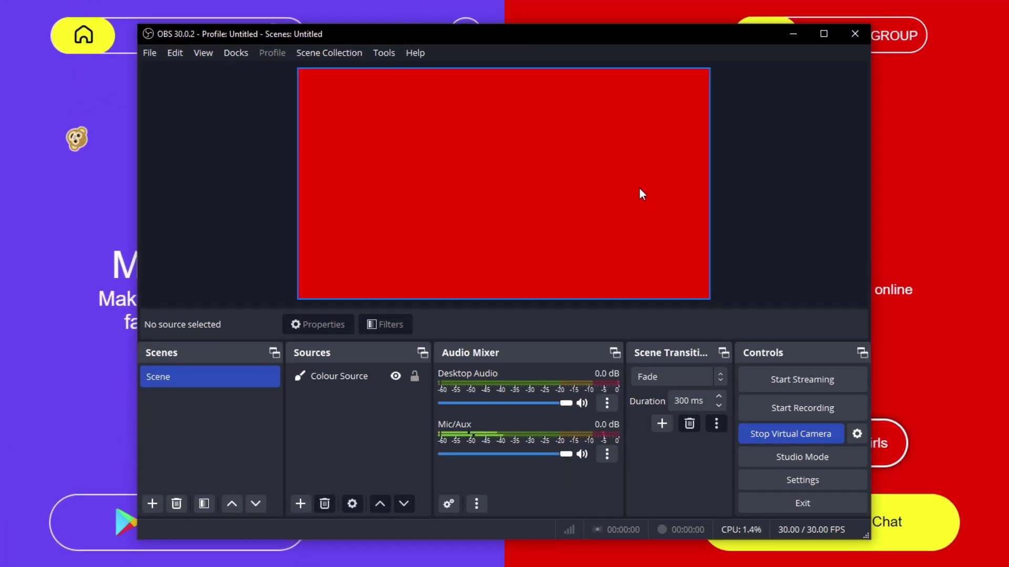
# Drag the red Colour Source left in the OBS preview, then minimize OBS
pyautogui.moveTo(640, 189)
pyautogui.mouseDown()
pyautogui.moveTo(455, 188)
pyautogui.moveTo(602, 205)
pyautogui.mouseUp()
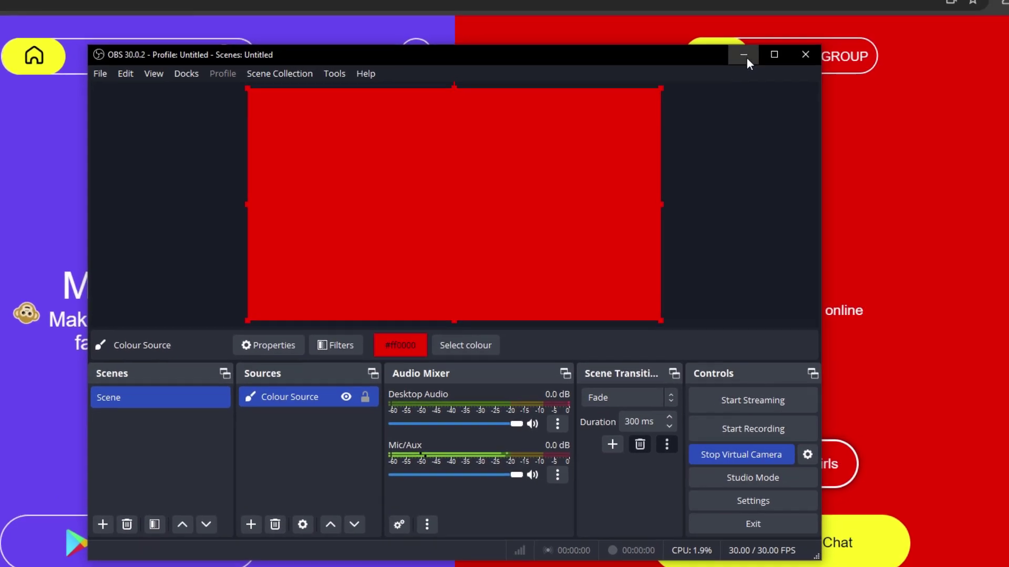
pyautogui.click(792, 34)
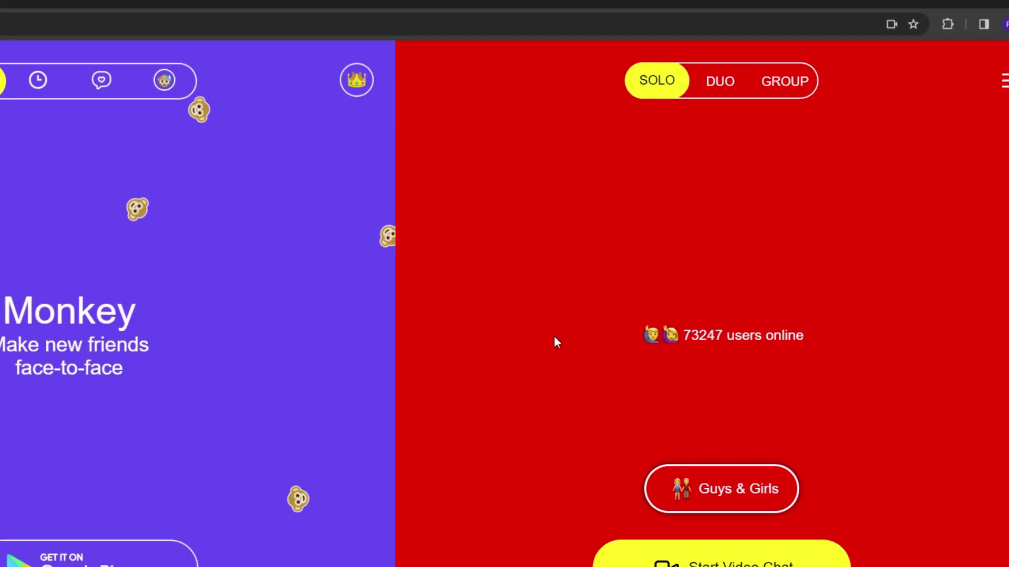
# Re-enable Streaming Webcam in Computer Management and close that window
pyautogui.click(932, 12)
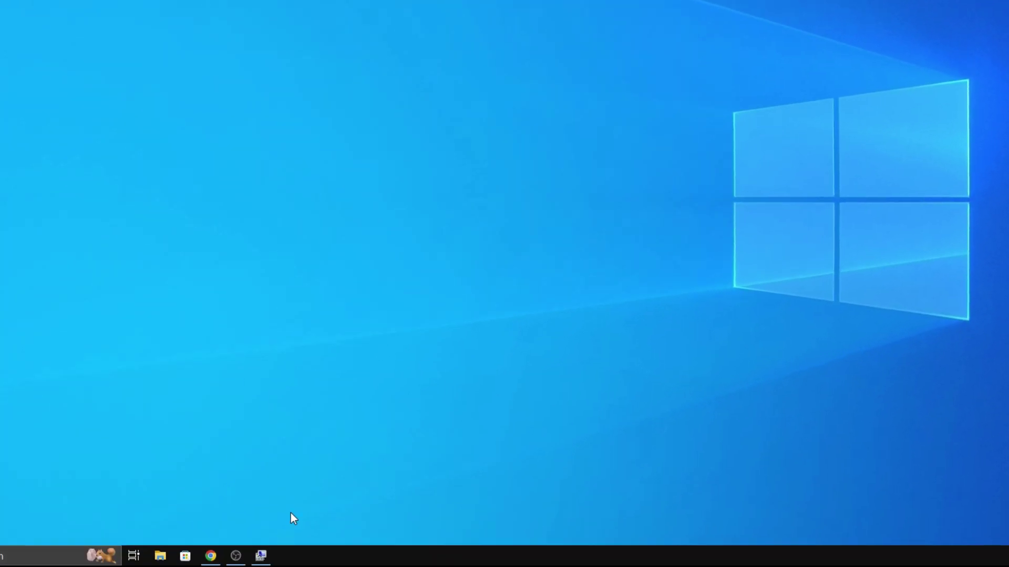
pyautogui.click(261, 555)
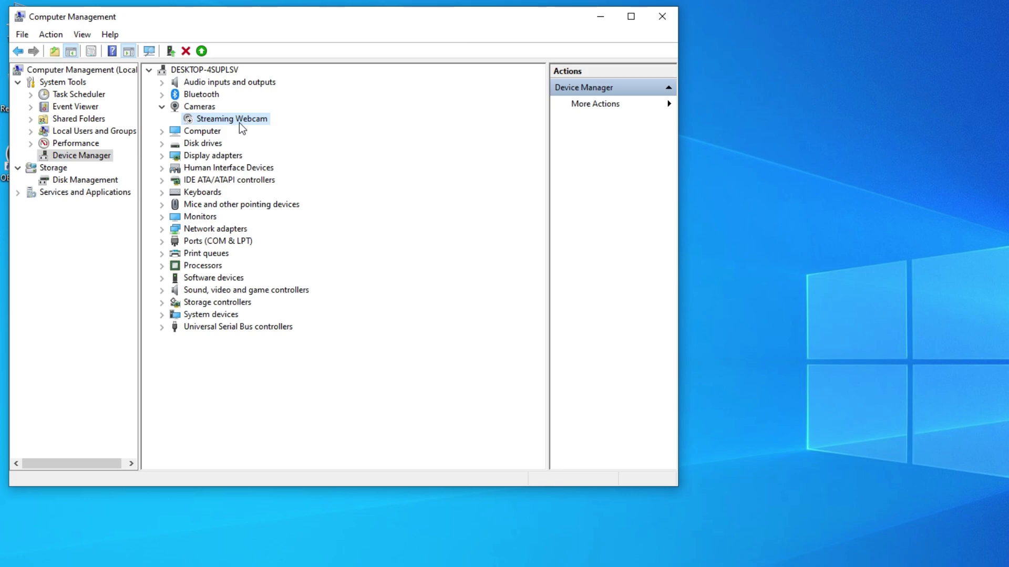
pyautogui.rightClick(239, 123)
pyautogui.click(272, 143)
pyautogui.click(661, 17)
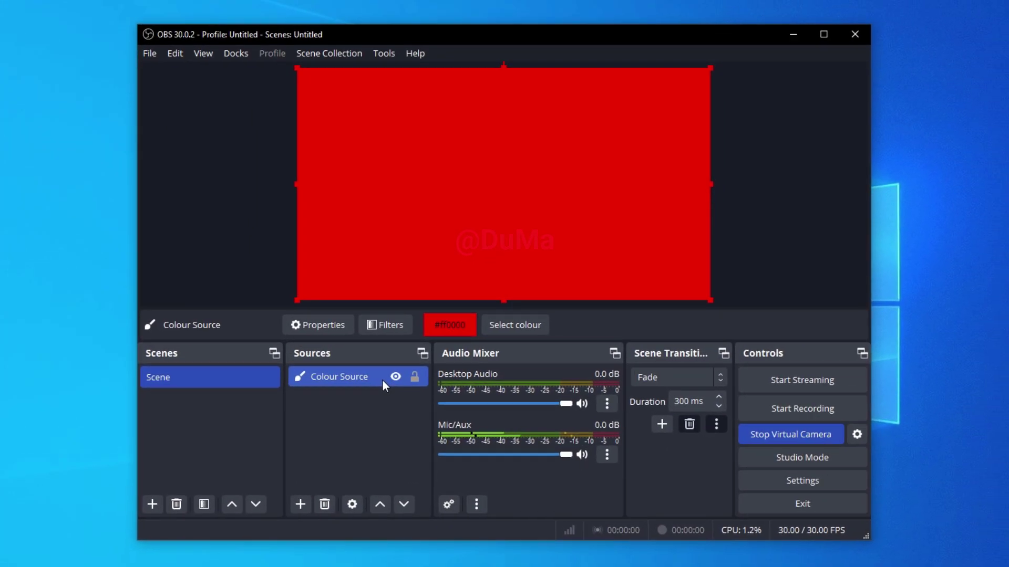
# Remove the red Colour Source from the OBS scene
pyautogui.click(325, 505)
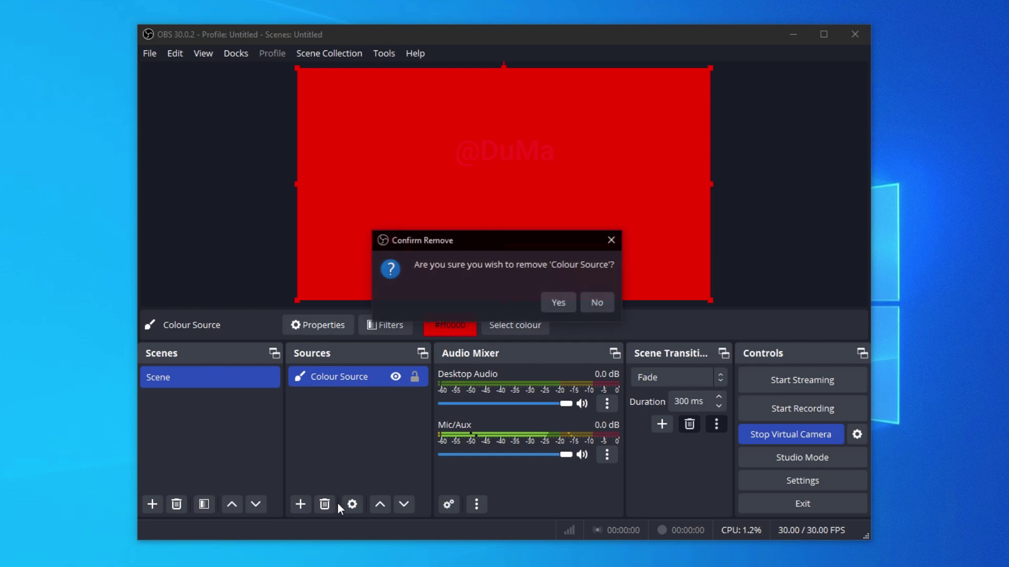
pyautogui.click(566, 300)
pyautogui.click(301, 505)
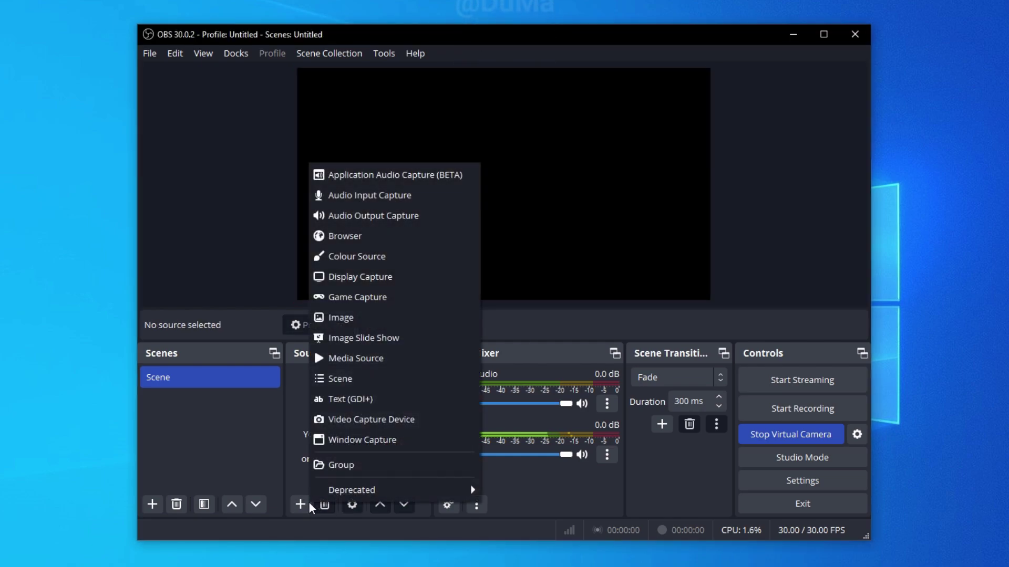
# Add a Video Capture Device source using Streaming Webcam, then return to Monkey
pyautogui.click(376, 421)
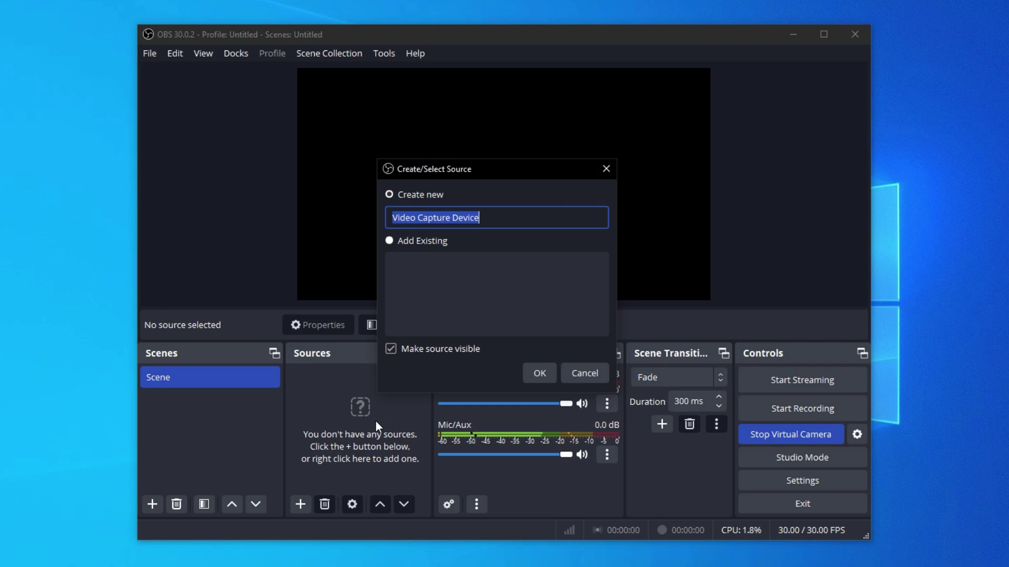
pyautogui.click(540, 374)
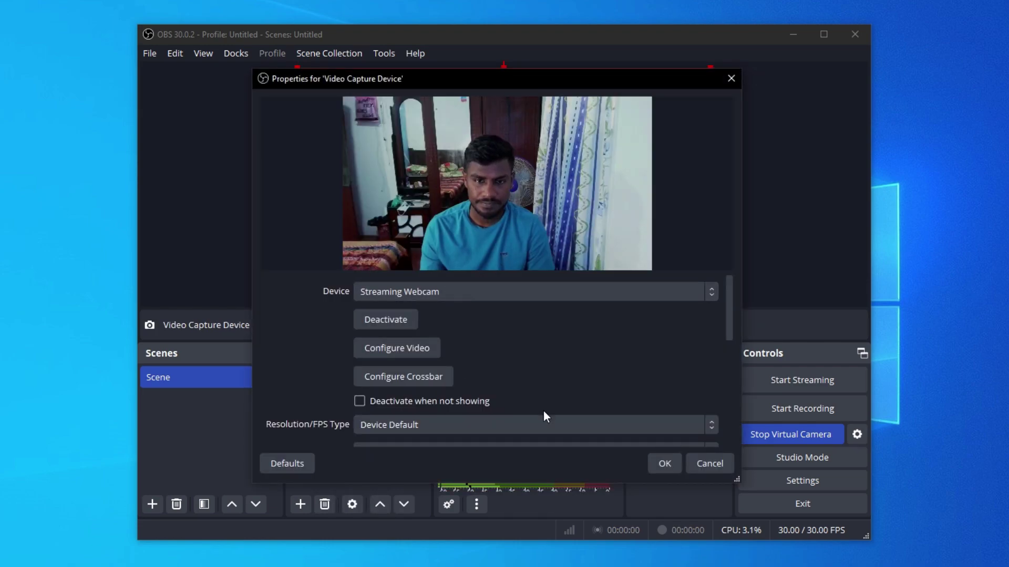
pyautogui.click(660, 463)
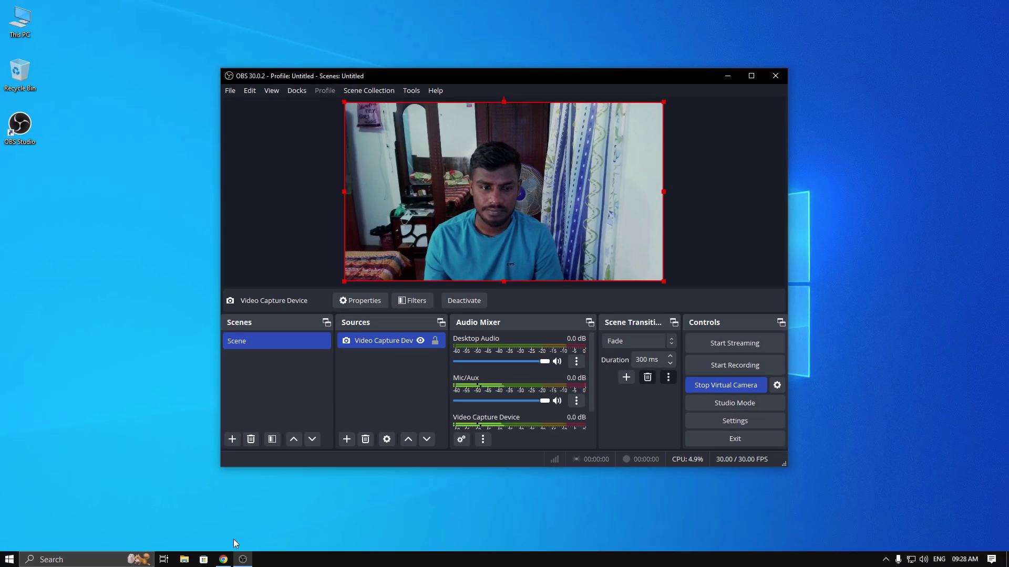
pyautogui.click(224, 560)
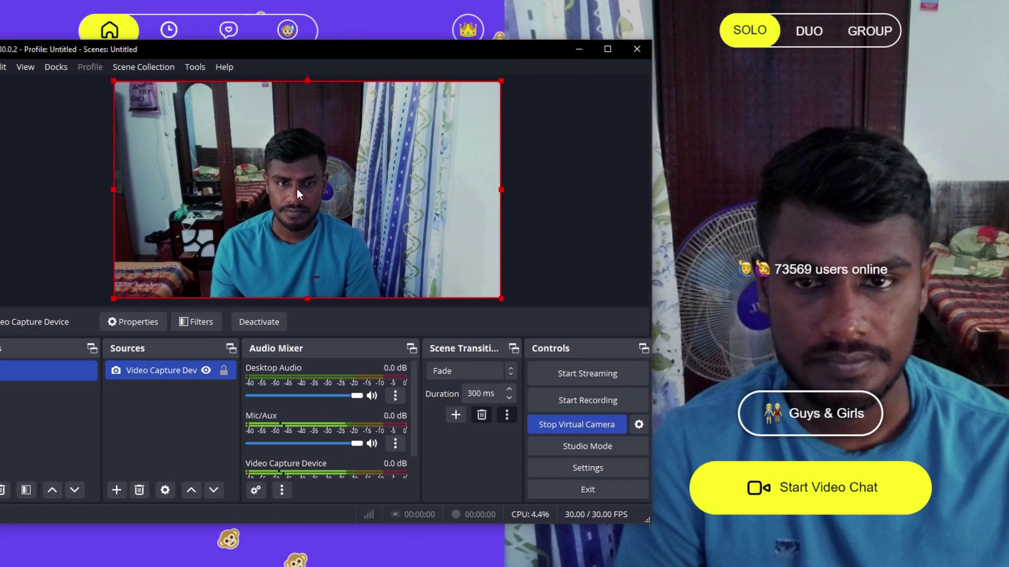
# Reposition the webcam source in the OBS preview by moving it right, then back left
pyautogui.moveTo(297, 189)
pyautogui.mouseDown()
pyautogui.moveTo(412, 212)
pyautogui.moveTo(351, 209)
pyautogui.mouseUp()
pyautogui.moveTo(384, 212)
pyautogui.mouseDown()
pyautogui.moveTo(236, 215)
pyautogui.moveTo(273, 213)
pyautogui.mouseUp()
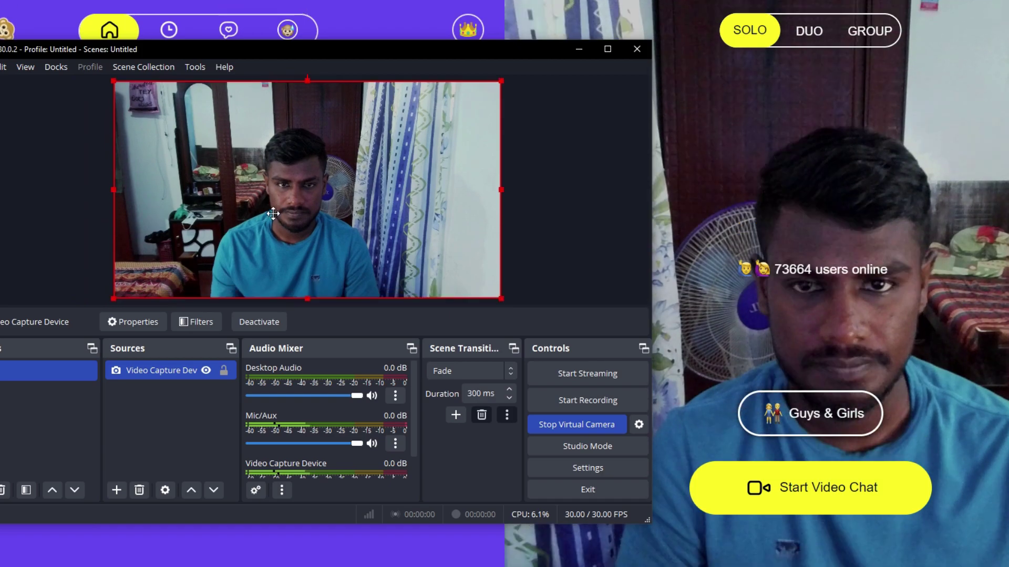